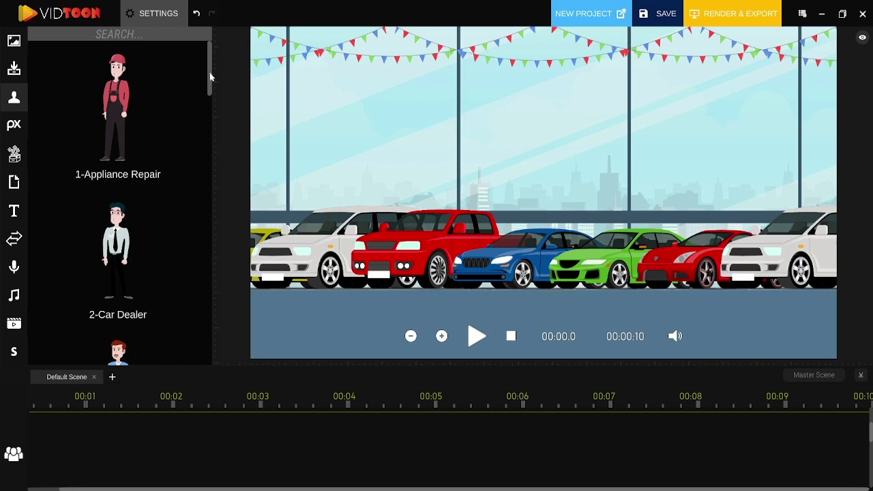
Search the character library for "busine" and add the Business Man character to the timeline.
{"action": "mouse_move", "coordinate": [210, 77]}
{"action": "left_mouse_down"}
{"action": "mouse_move", "coordinate": [210, 160]}
{"action": "mouse_move", "coordinate": [184, 230]}
{"action": "mouse_move", "coordinate": [169, 352]}
{"action": "mouse_move", "coordinate": [202, 66]}
{"action": "left_mouse_up"}
{"action": "left_click", "coordinate": [194, 39]}
{"action": "type", "text": "busine"}
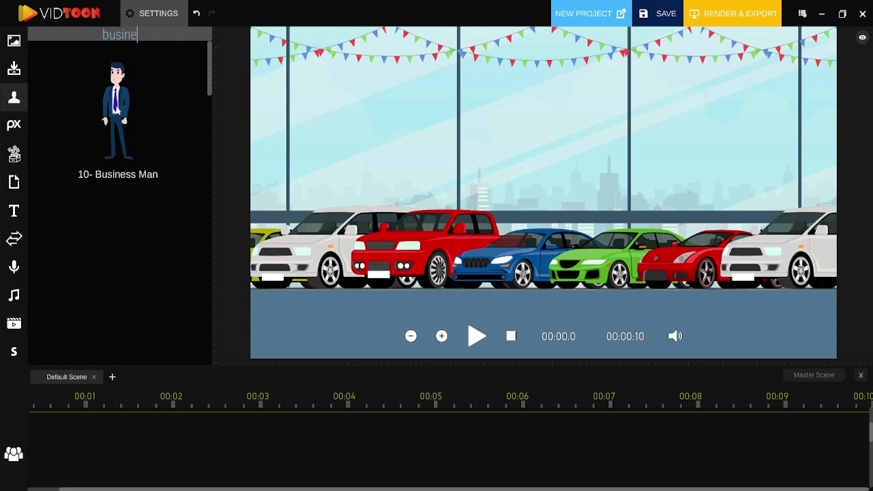
{"action": "left_click_drag", "start_coordinate": [117, 109], "coordinate": [68, 429]}
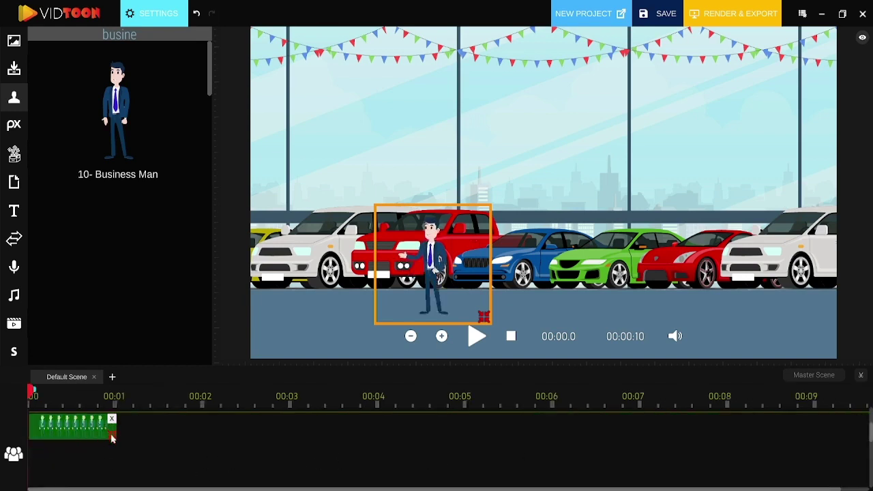
Stretch the Business Man clip on the timeline to the full 10-second length of the scene.
{"action": "left_click_drag", "start_coordinate": [190, 431], "coordinate": [868, 417]}
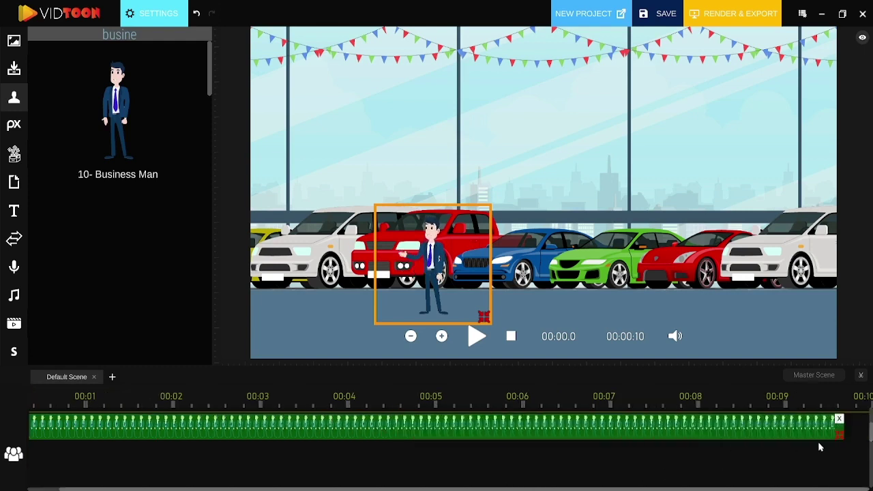
{"action": "left_click_drag", "start_coordinate": [840, 438], "coordinate": [336, 438]}
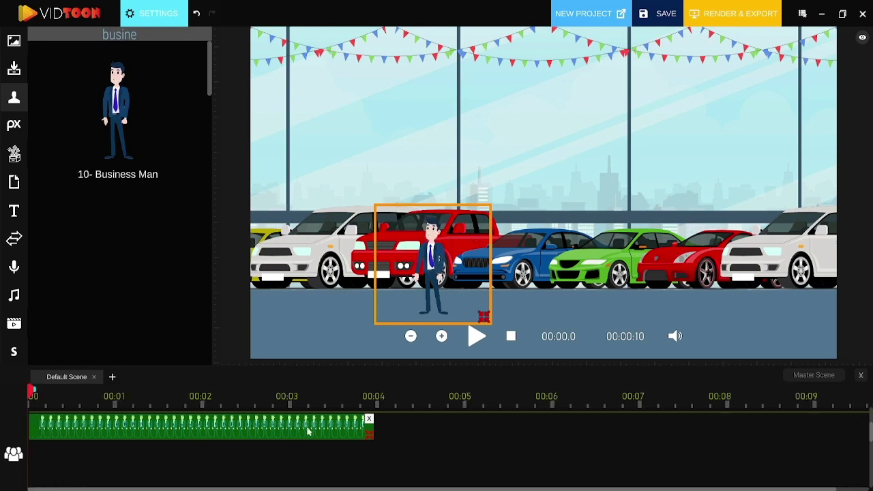
{"action": "left_click_drag", "start_coordinate": [308, 429], "coordinate": [157, 451]}
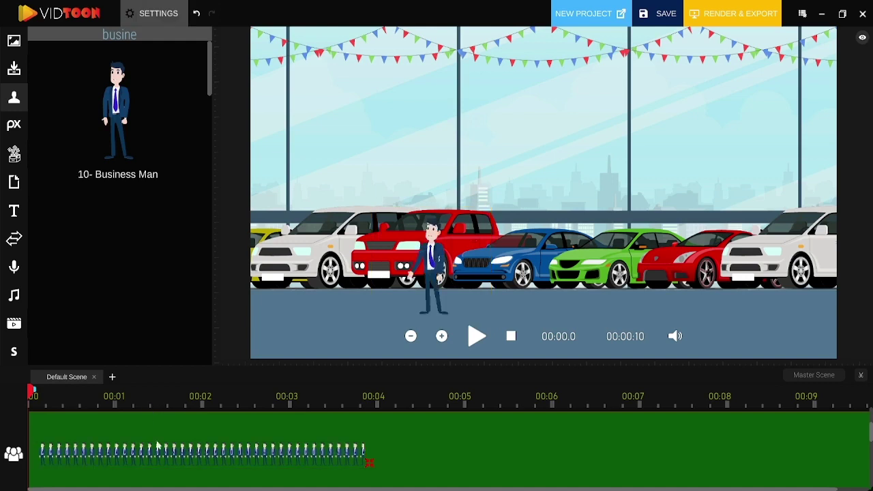
{"action": "left_click", "coordinate": [127, 418]}
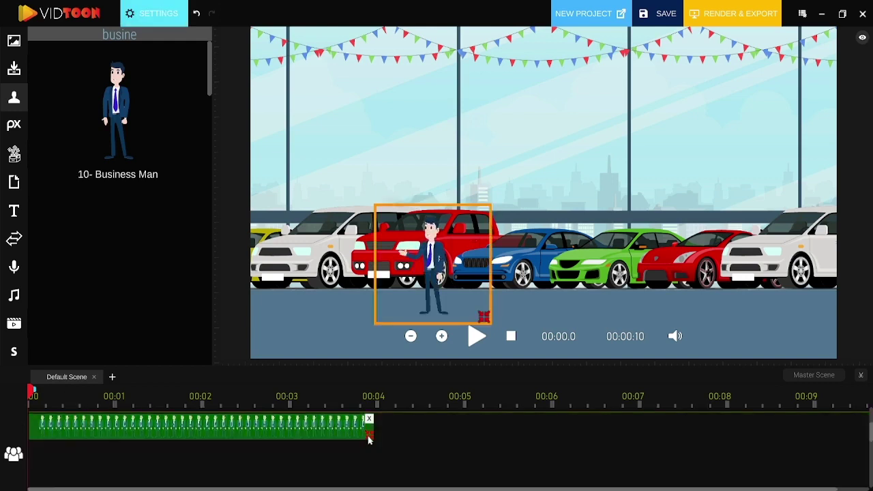
{"action": "left_click_drag", "start_coordinate": [368, 440], "coordinate": [861, 440]}
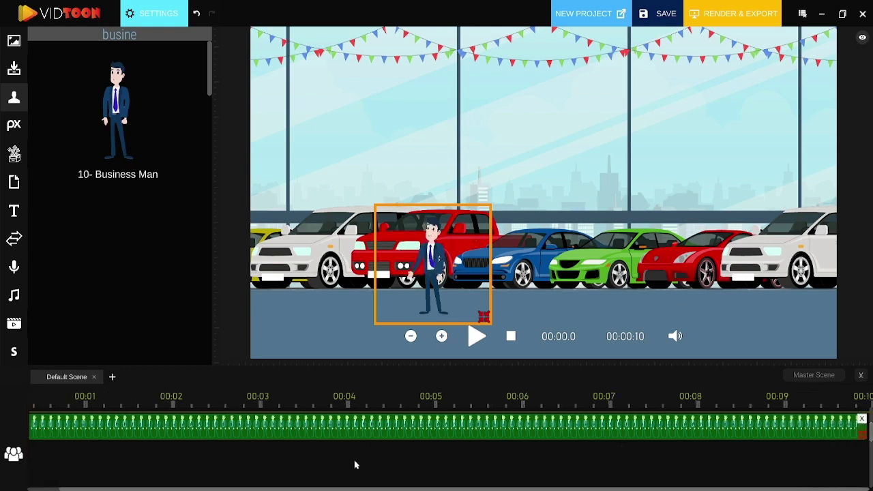
Enlarge the businessman and place him at the right side of the showroom, in front of the red sports car.
{"action": "left_click_drag", "start_coordinate": [462, 231], "coordinate": [507, 80]}
{"action": "left_click_drag", "start_coordinate": [530, 161], "coordinate": [672, 301]}
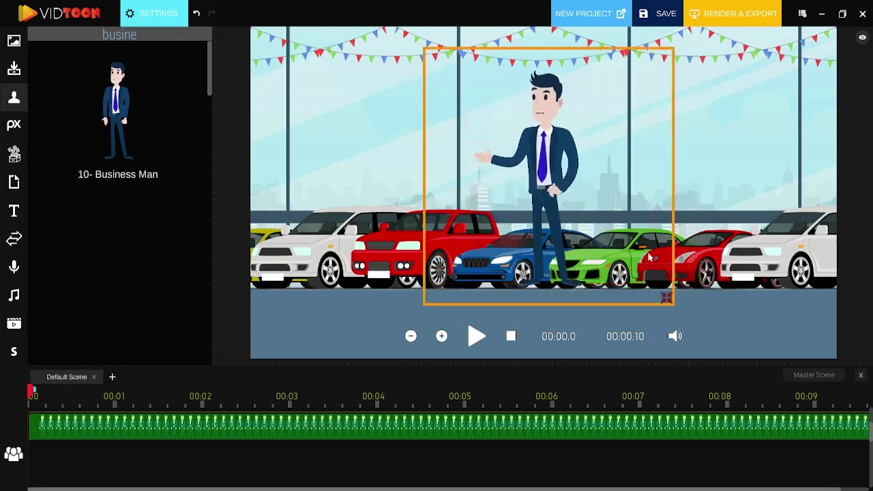
{"action": "left_click_drag", "start_coordinate": [545, 162], "coordinate": [776, 288]}
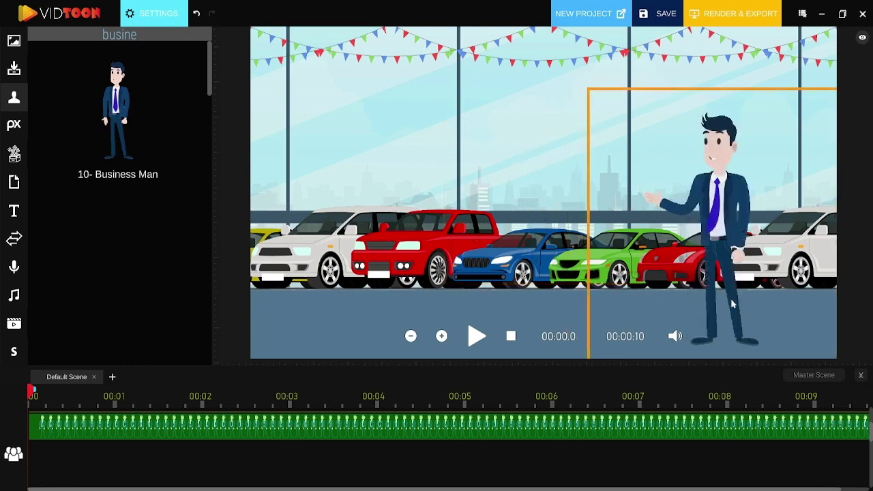
Open the businessman's settings and examine his start time and duration values.
{"action": "left_click", "coordinate": [158, 11]}
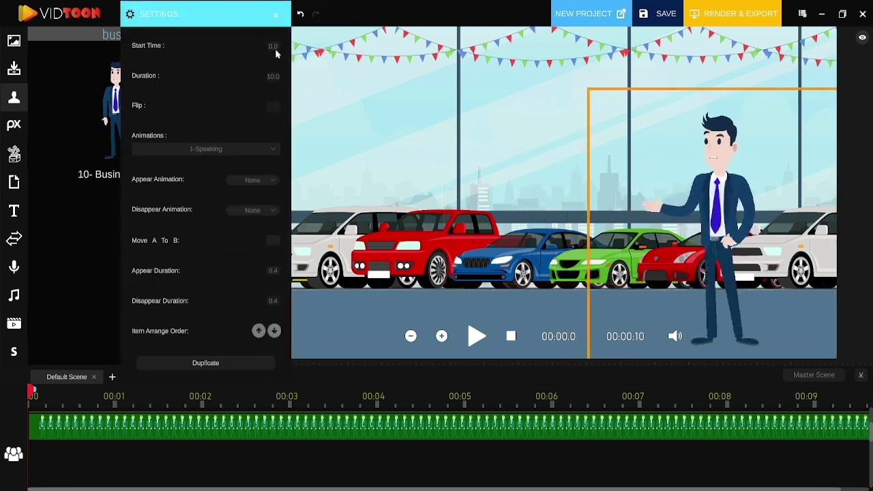
{"action": "left_click_drag", "start_coordinate": [275, 49], "coordinate": [266, 49]}
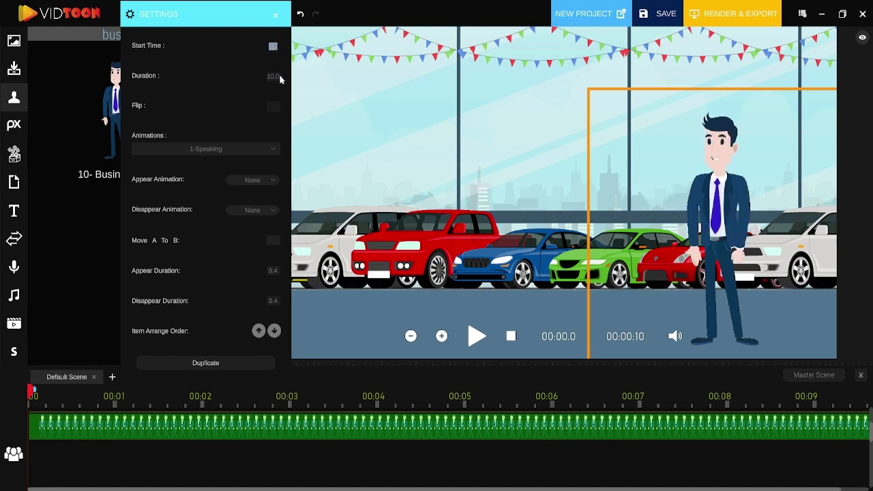
{"action": "left_click_drag", "start_coordinate": [279, 79], "coordinate": [263, 78]}
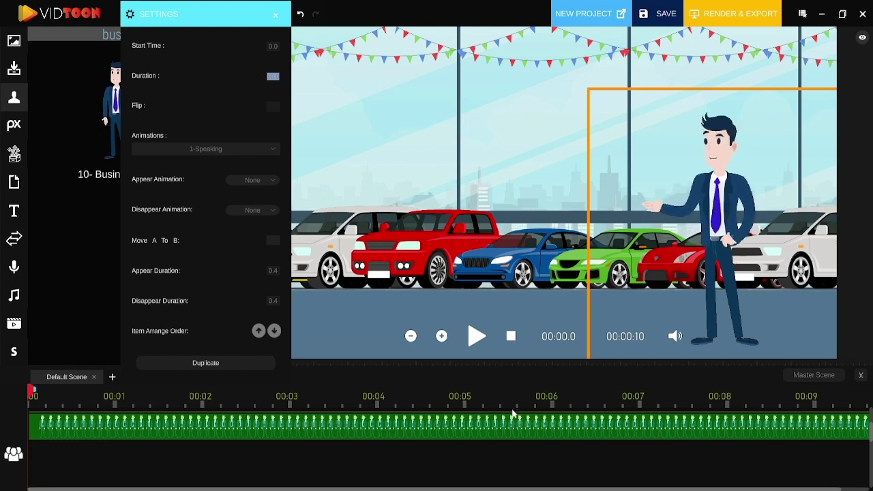
{"action": "left_click", "coordinate": [173, 431]}
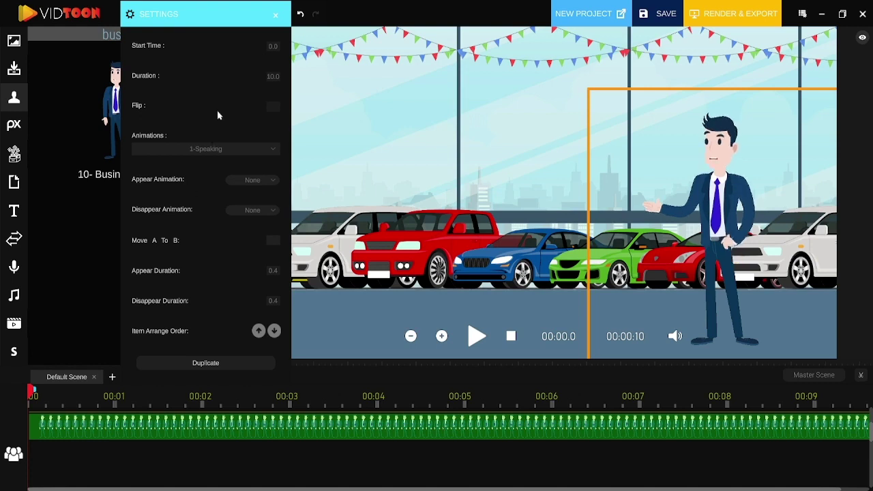
Move the businessman toward the middle of the showroom and try flipping him horizontally and back.
{"action": "left_click_drag", "start_coordinate": [667, 201], "coordinate": [532, 199]}
{"action": "left_click", "coordinate": [272, 107]}
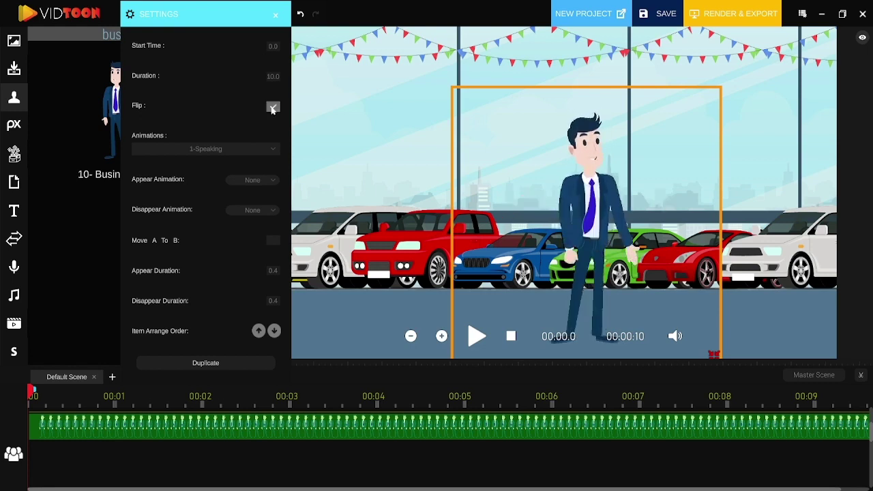
{"action": "left_click", "coordinate": [272, 107]}
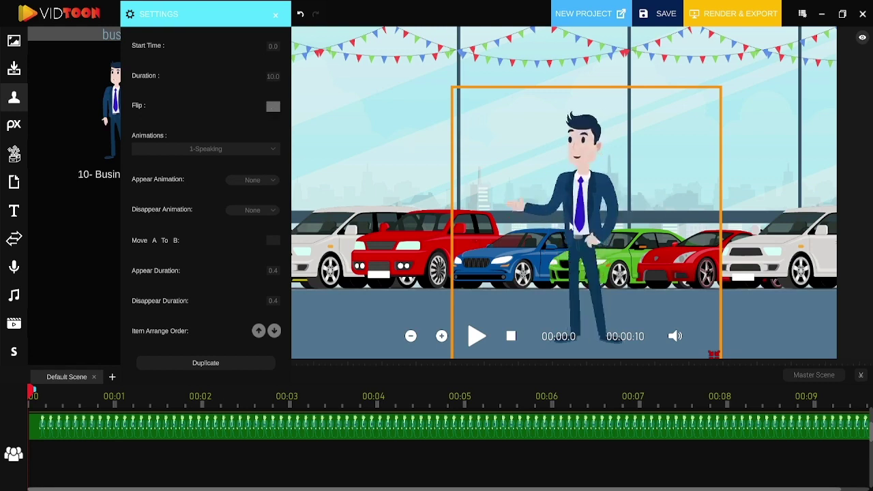
{"action": "left_click_drag", "start_coordinate": [550, 204], "coordinate": [604, 198]}
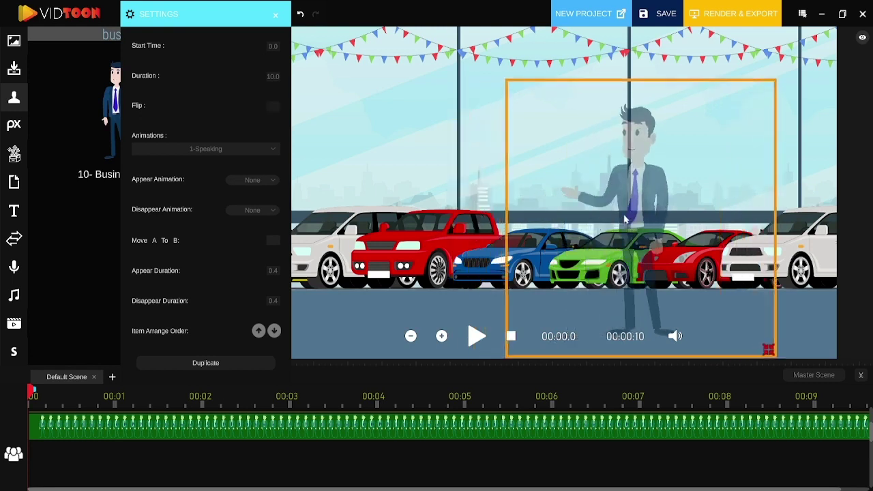
Browse the character's animations and apply the 1-Speaking animation of the woman in the black suit.
{"action": "left_click", "coordinate": [271, 153]}
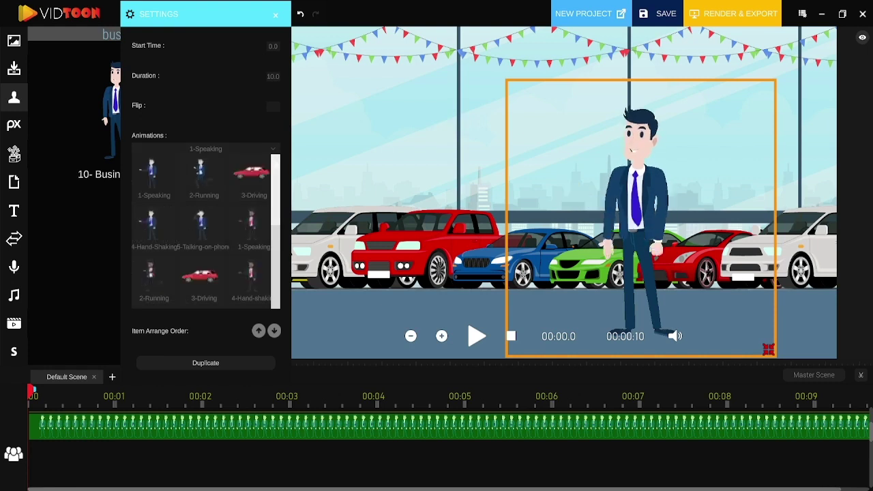
{"action": "scroll", "coordinate": [277, 180], "scroll_direction": "down", "scroll_amount": 2}
{"action": "scroll", "coordinate": [278, 181], "scroll_direction": "up", "scroll_amount": 2}
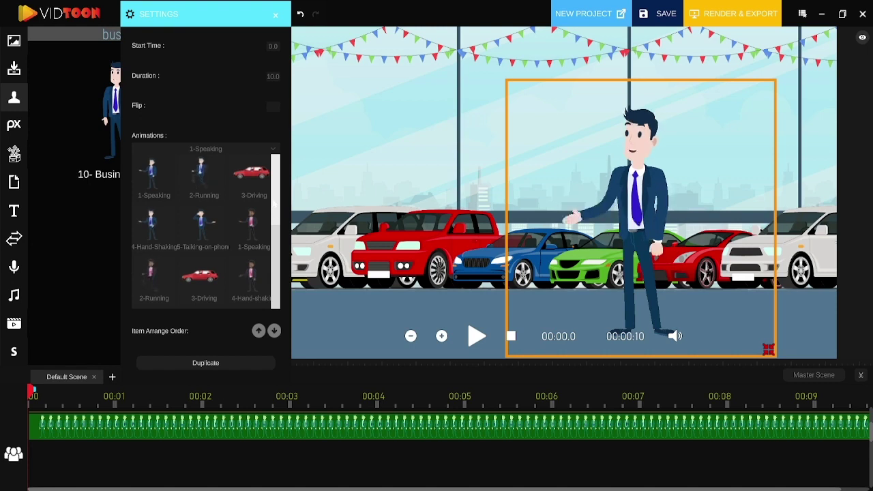
{"action": "left_click_drag", "start_coordinate": [275, 190], "coordinate": [278, 236]}
{"action": "scroll", "coordinate": [145, 234], "scroll_direction": "down", "scroll_amount": 5}
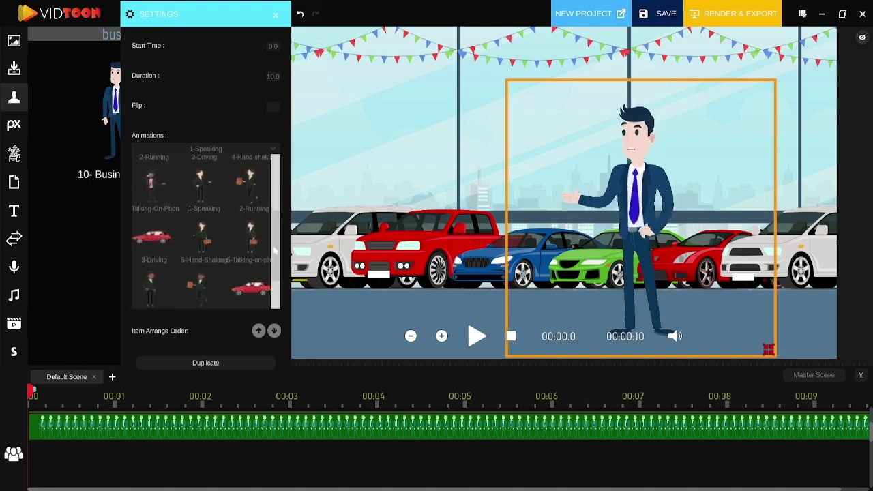
{"action": "left_click", "coordinate": [145, 234]}
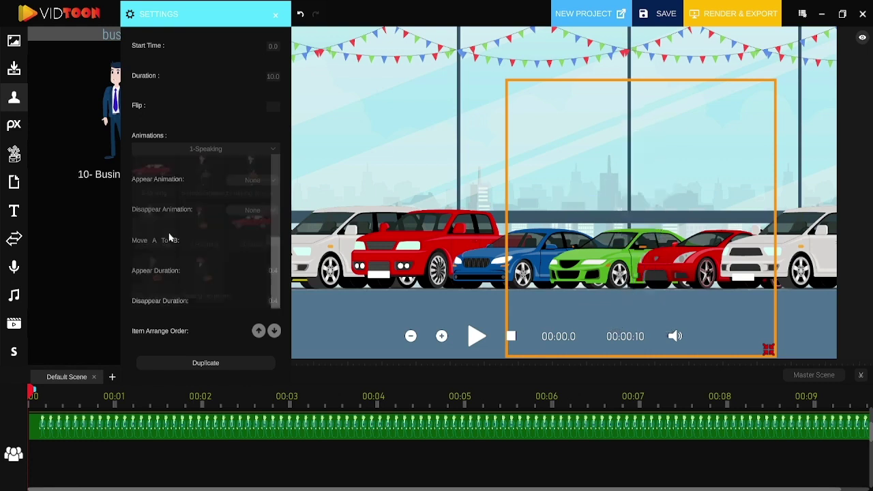
Flip the character and change its animation to 3-Driving, placing the red car low at the showroom's left side.
{"action": "left_click", "coordinate": [273, 107]}
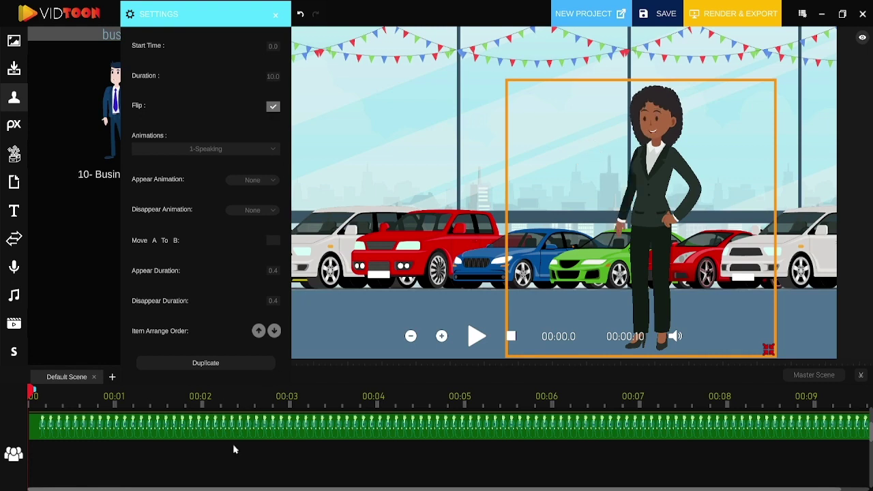
{"action": "left_click", "coordinate": [244, 151]}
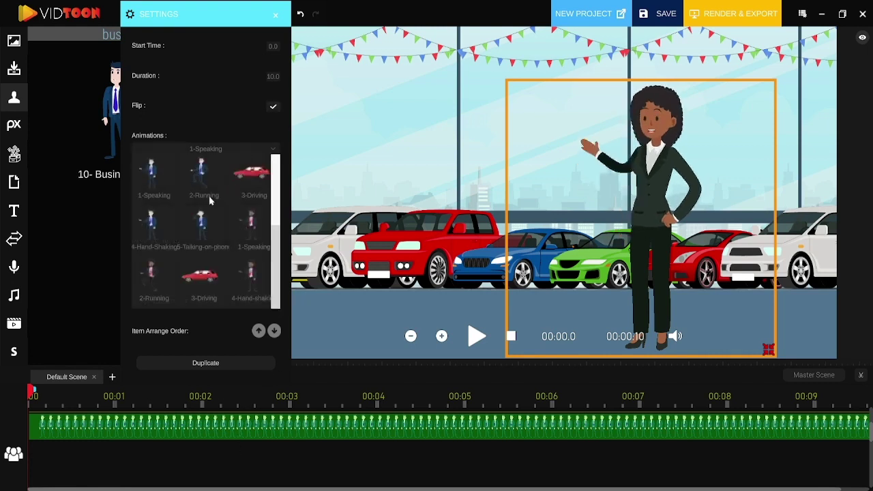
{"action": "left_click", "coordinate": [254, 173]}
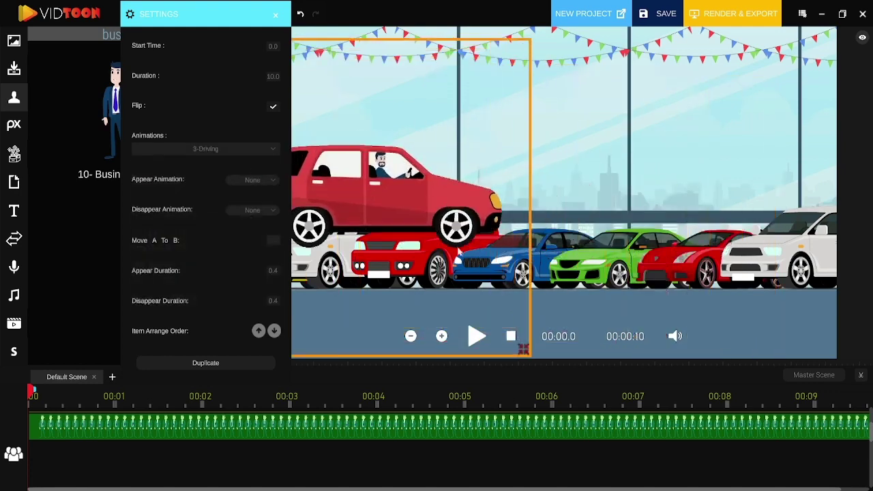
{"action": "left_click", "coordinate": [276, 14]}
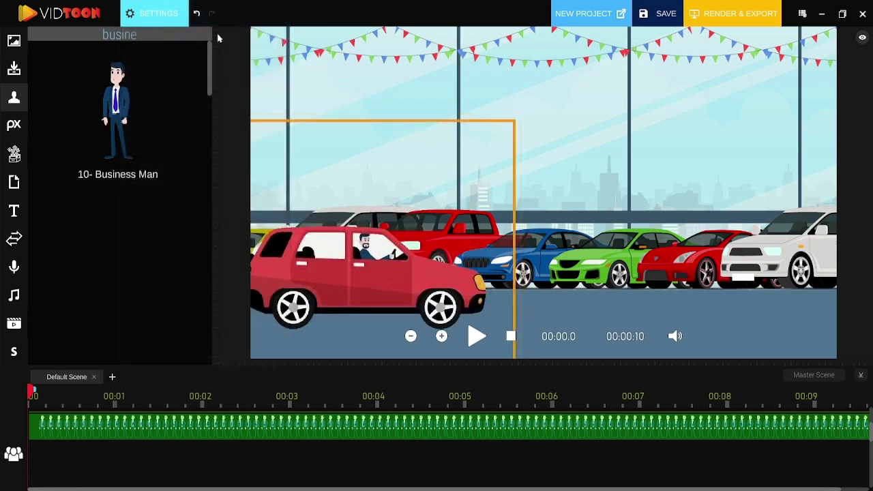
Check the car's appear and disappear animation options, keep both at None, and preview the scene.
{"action": "left_click", "coordinate": [154, 14]}
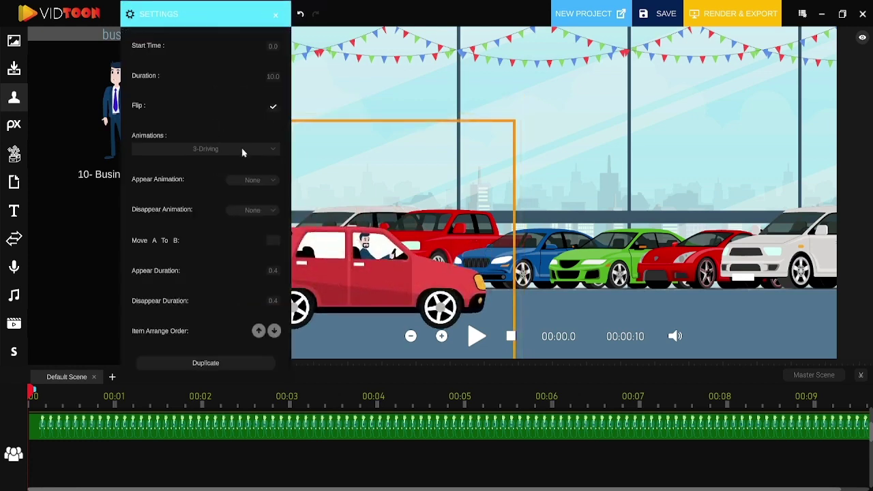
{"action": "left_click", "coordinate": [258, 181]}
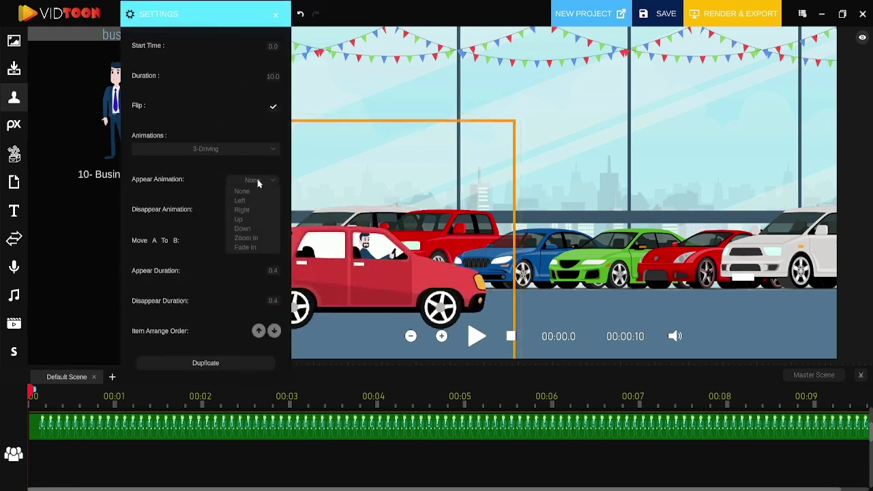
{"action": "left_click", "coordinate": [257, 192]}
{"action": "left_click", "coordinate": [259, 212]}
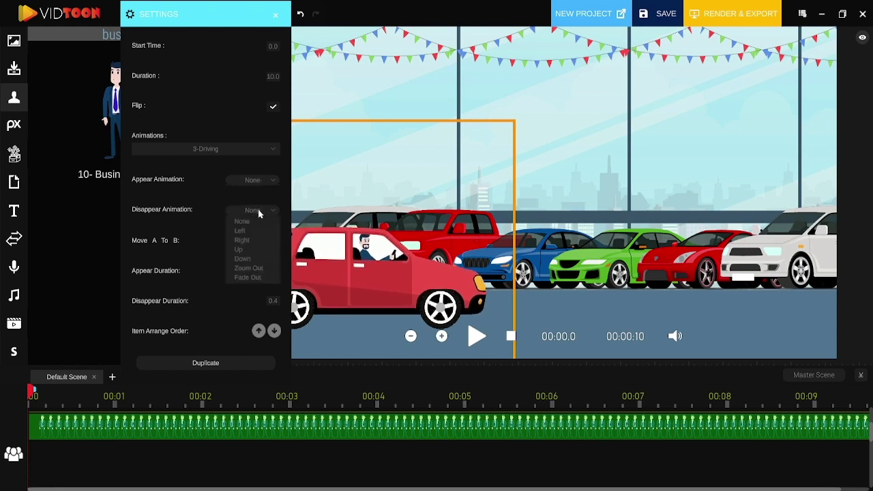
{"action": "left_click", "coordinate": [256, 222]}
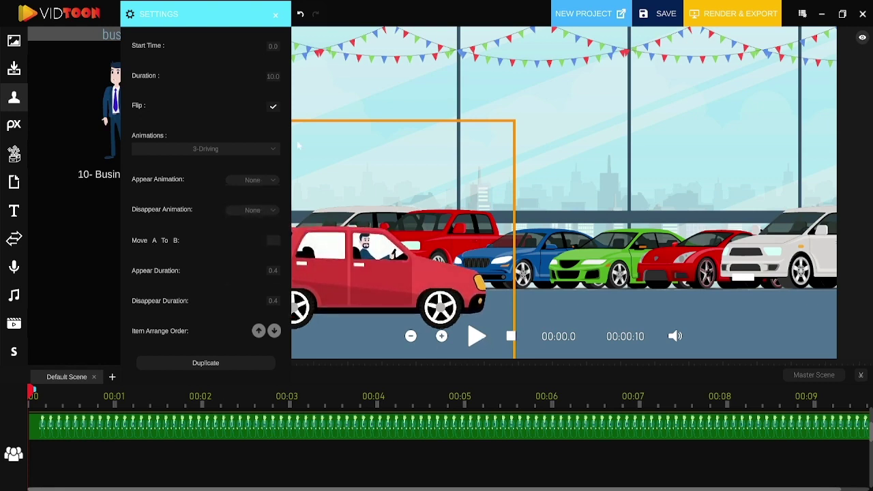
{"action": "left_click", "coordinate": [276, 16]}
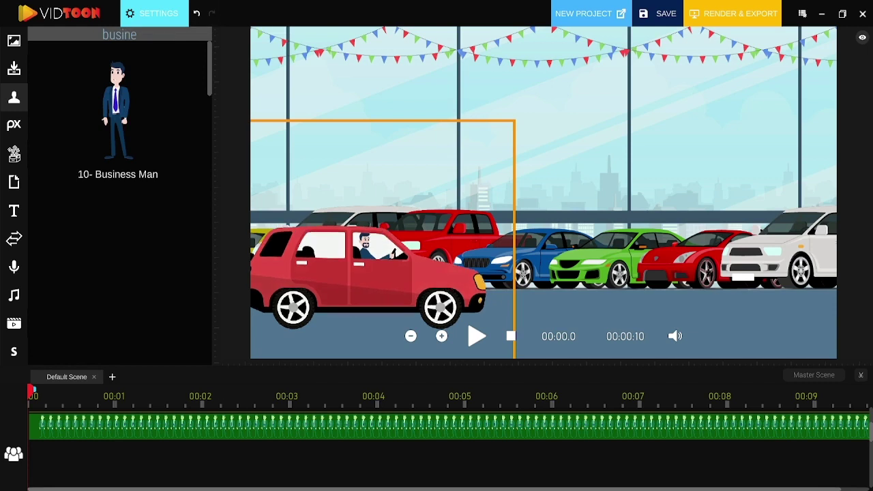
{"action": "left_click", "coordinate": [476, 336]}
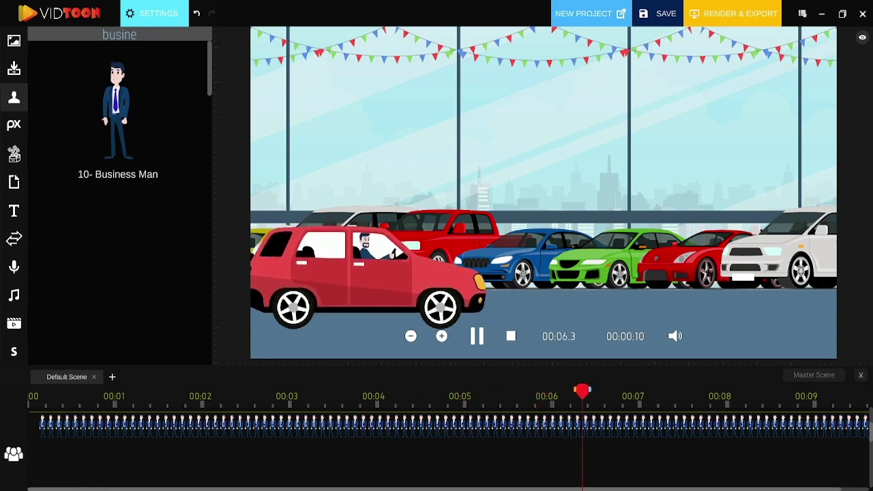
{"action": "left_click", "coordinate": [511, 339]}
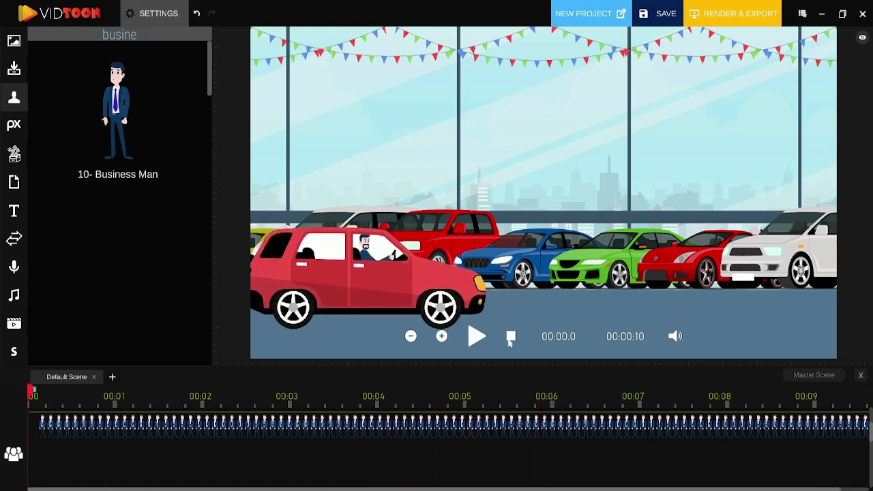
Enable Move A To B for the driven car, place its destination flag by the rightmost white car, and preview the motion.
{"action": "left_click", "coordinate": [314, 418]}
{"action": "left_click", "coordinate": [170, 8]}
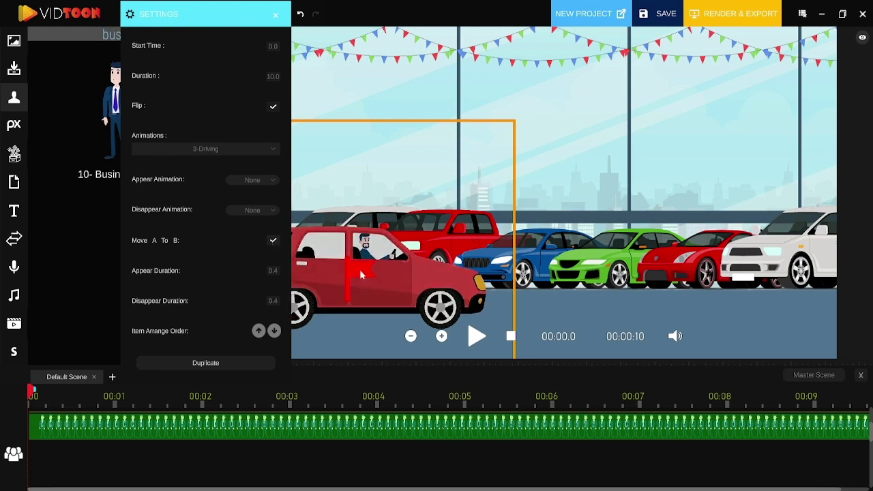
{"action": "left_click_drag", "start_coordinate": [541, 276], "coordinate": [822, 276]}
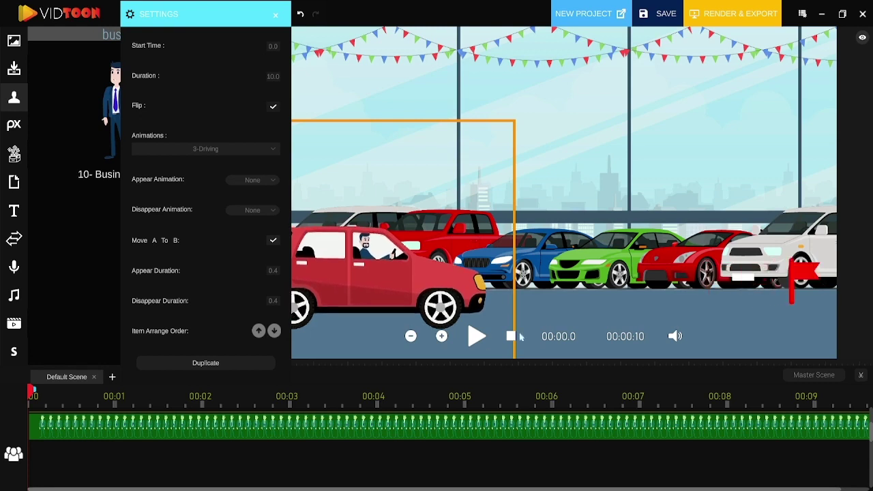
{"action": "left_click", "coordinate": [477, 335]}
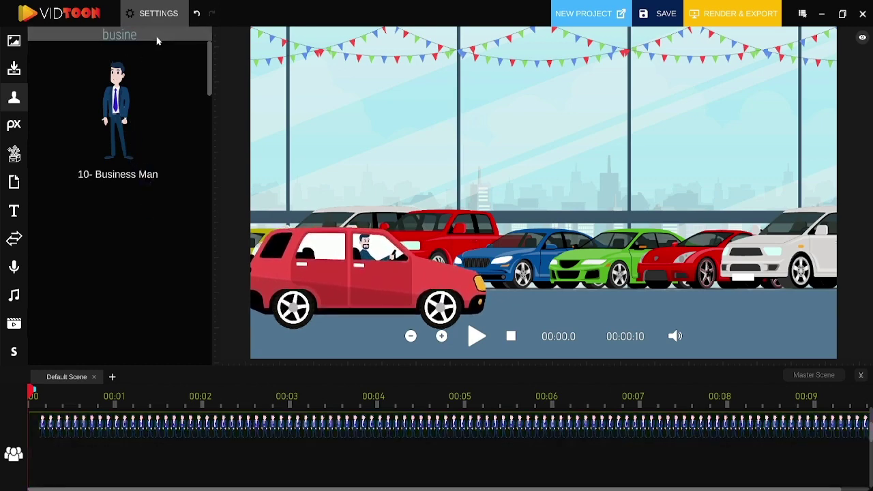
Clear the search text so the full character library is listed.
{"action": "key", "text": "BackSpace"}
{"action": "key", "text": "BackSpace"}
{"action": "key", "text": "BackSpace"}
{"action": "key", "text": "BackSpace"}
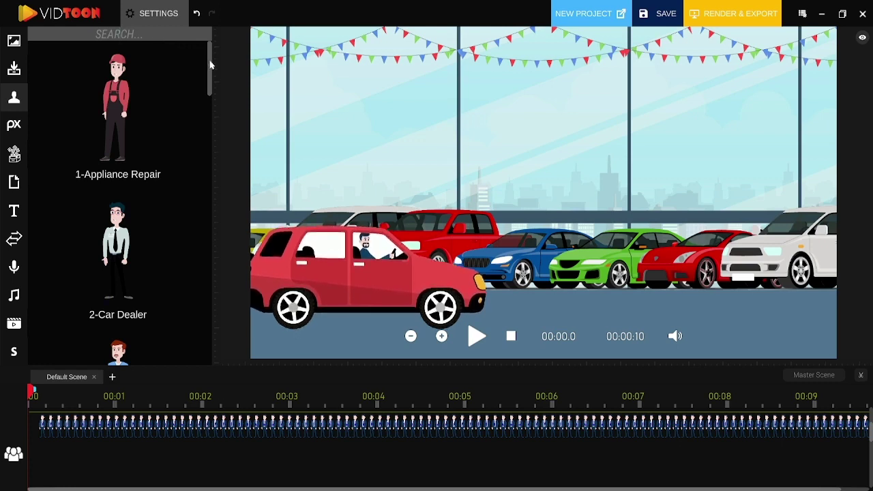
Add the purple-shirted character listed below 3-Chiropractor to the timeline, extending the clip to about 7.8 seconds.
{"action": "mouse_move", "coordinate": [211, 65]}
{"action": "left_mouse_down"}
{"action": "mouse_move", "coordinate": [211, 79]}
{"action": "mouse_move", "coordinate": [211, 57]}
{"action": "left_mouse_up"}
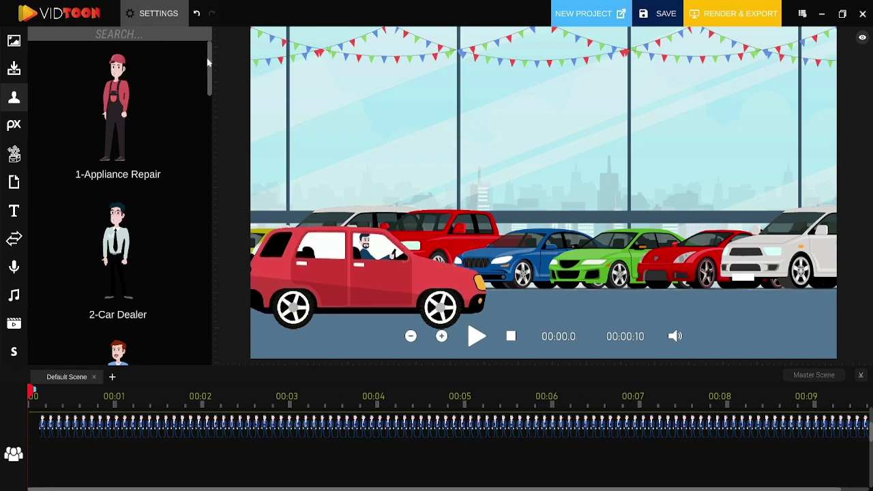
{"action": "left_click_drag", "start_coordinate": [207, 68], "coordinate": [207, 91]}
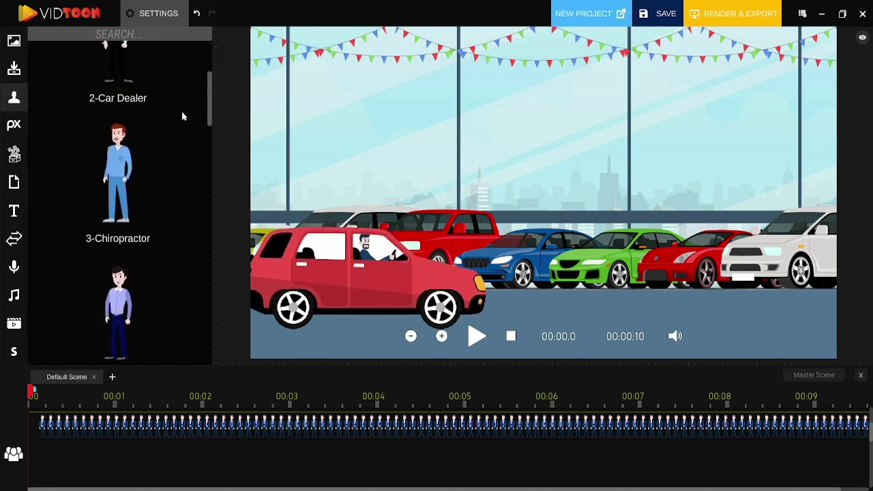
{"action": "left_click_drag", "start_coordinate": [138, 376], "coordinate": [706, 447]}
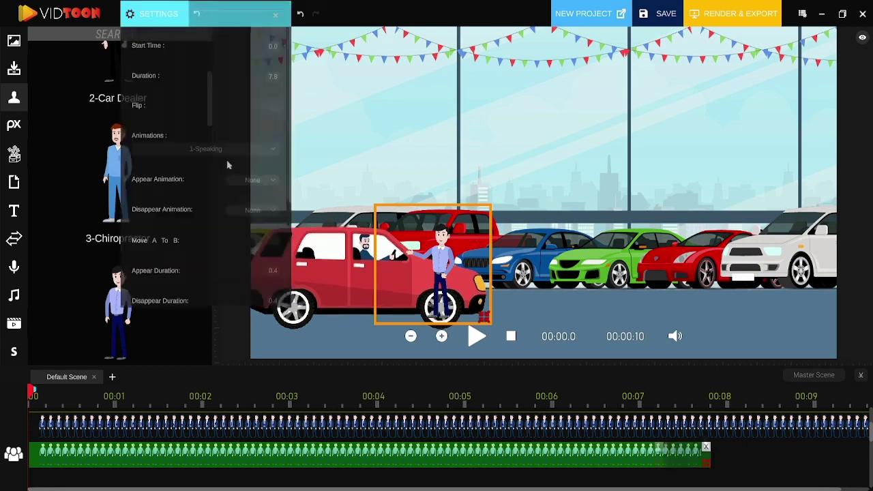
Set the new character's animation to the woman's 3-Driving, flip it, and enlarge the car over the first red car.
{"action": "left_click", "coordinate": [270, 151]}
{"action": "left_click_drag", "start_coordinate": [278, 176], "coordinate": [278, 234]}
{"action": "scroll", "coordinate": [144, 265], "scroll_direction": "down", "scroll_amount": 2}
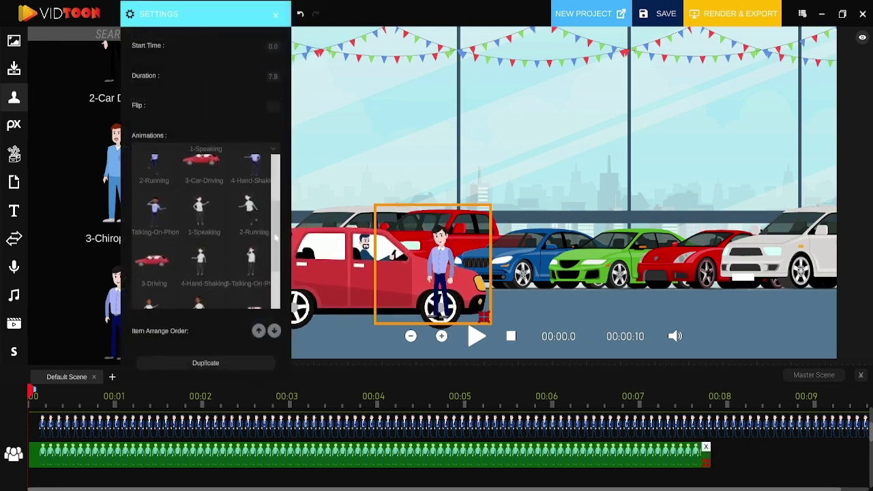
{"action": "left_click", "coordinate": [154, 258]}
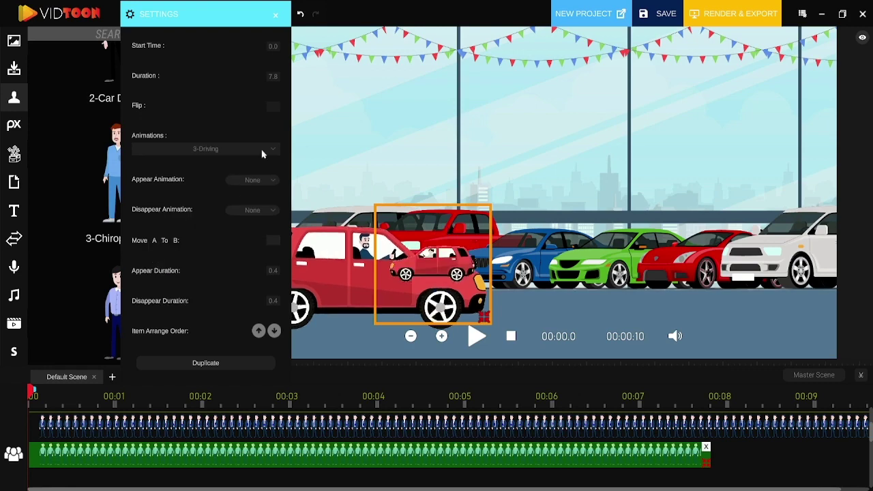
{"action": "left_click_drag", "start_coordinate": [433, 276], "coordinate": [371, 201]}
{"action": "left_click_drag", "start_coordinate": [499, 288], "coordinate": [412, 294]}
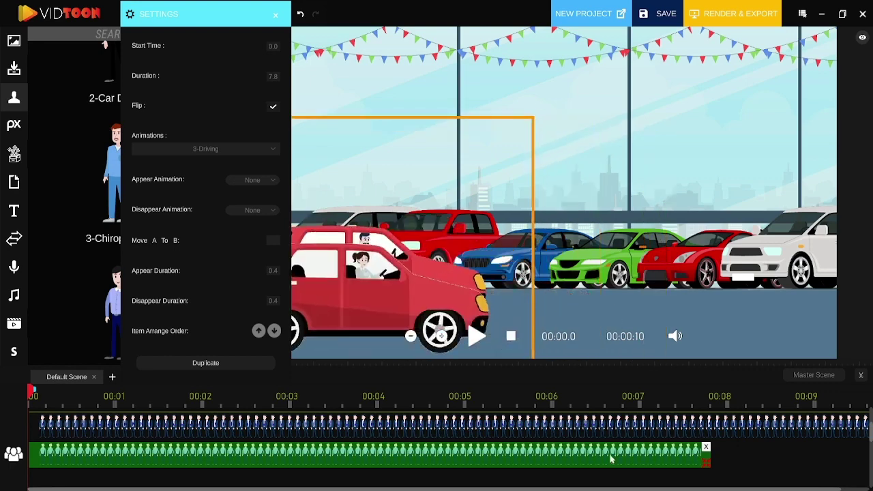
Shorten the woman's car clip to 7.4 seconds and the first car's clip to about 5 seconds, and preview the scene.
{"action": "left_click_drag", "start_coordinate": [708, 464], "coordinate": [671, 466]}
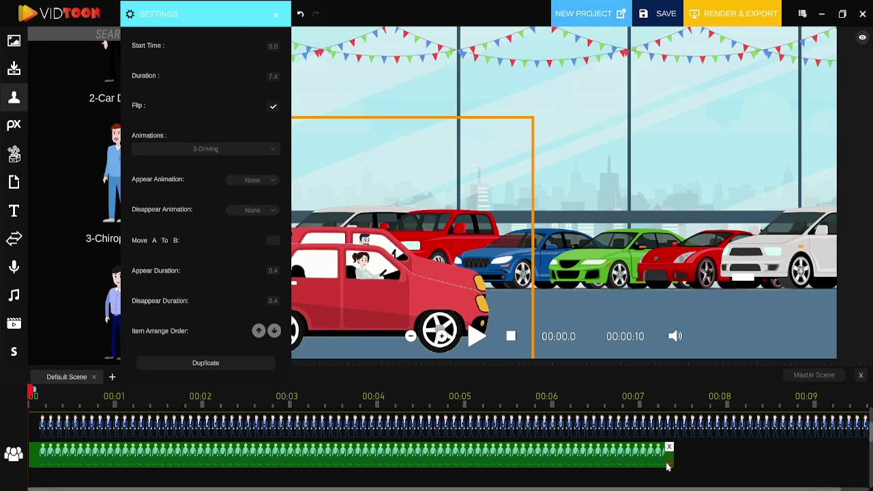
{"action": "left_click_drag", "start_coordinate": [596, 431], "coordinate": [280, 429]}
{"action": "mouse_move", "coordinate": [279, 427]}
{"action": "left_click", "coordinate": [272, 396]}
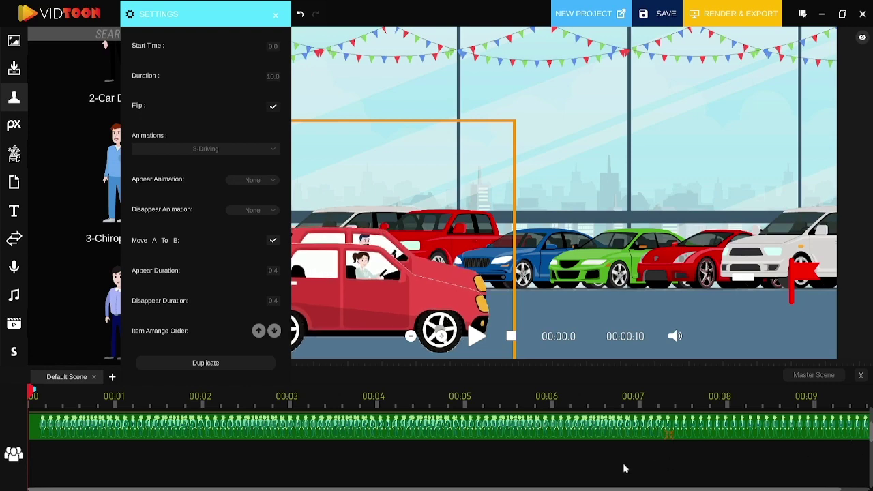
{"action": "scroll", "coordinate": [624, 469], "scroll_direction": "right", "scroll_amount": 1}
{"action": "left_click_drag", "start_coordinate": [726, 436], "coordinate": [639, 430]}
{"action": "left_click", "coordinate": [513, 339]}
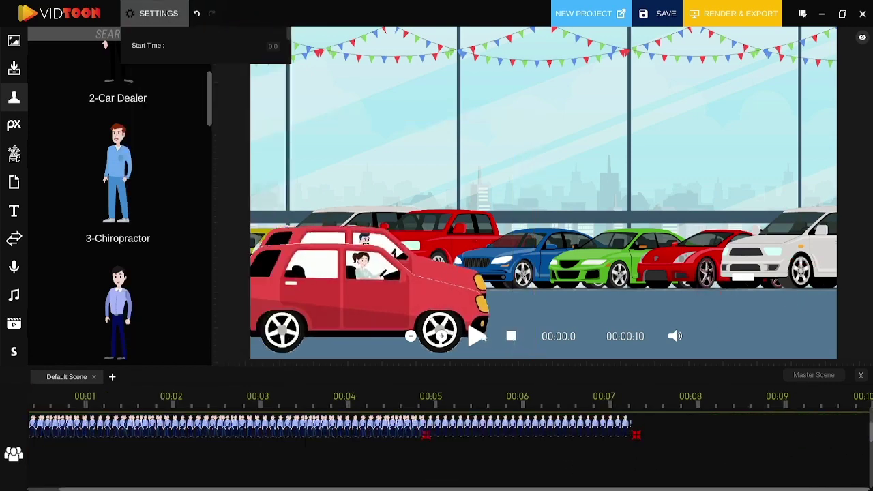
{"action": "left_click", "coordinate": [477, 336]}
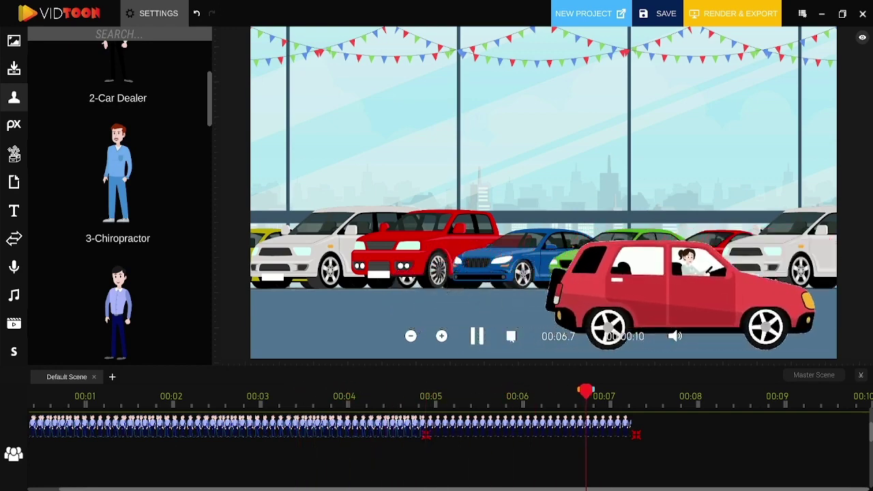
Add a new scene with the car repair garage background and place the purple-shirted character in it for 10.2 seconds.
{"action": "left_click", "coordinate": [114, 379]}
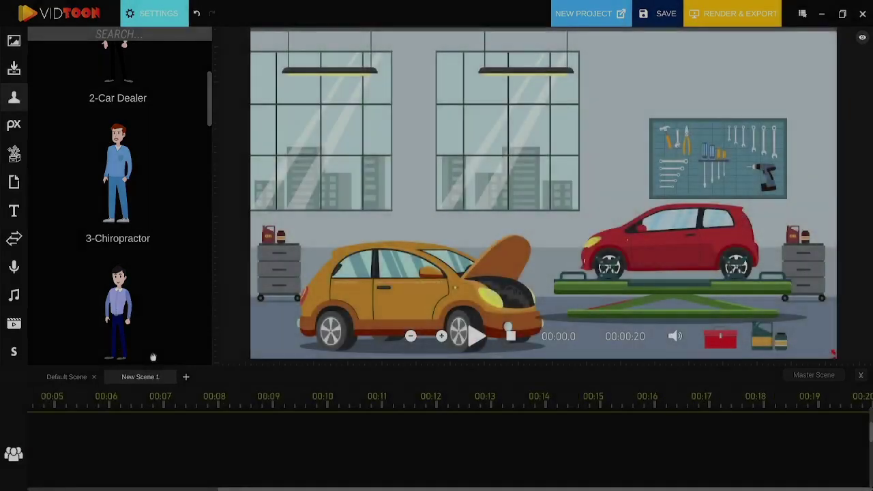
{"action": "left_click_drag", "start_coordinate": [153, 357], "coordinate": [77, 430]}
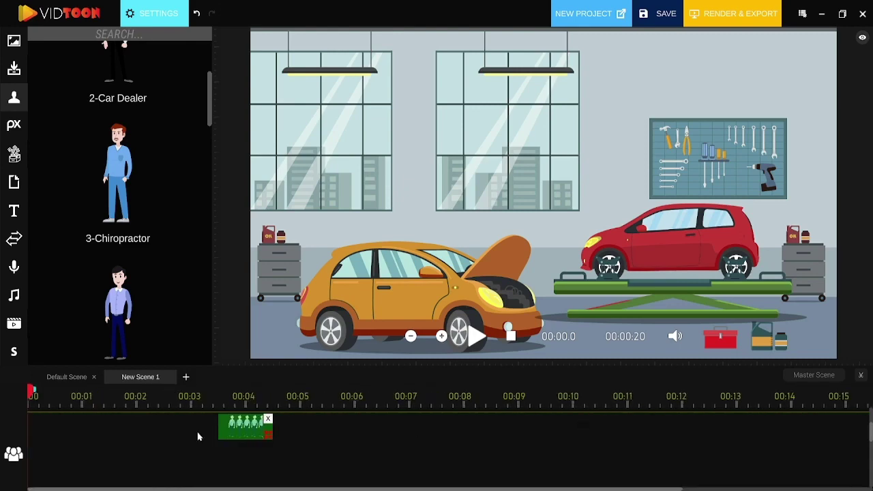
{"action": "left_click_drag", "start_coordinate": [232, 428], "coordinate": [577, 429]}
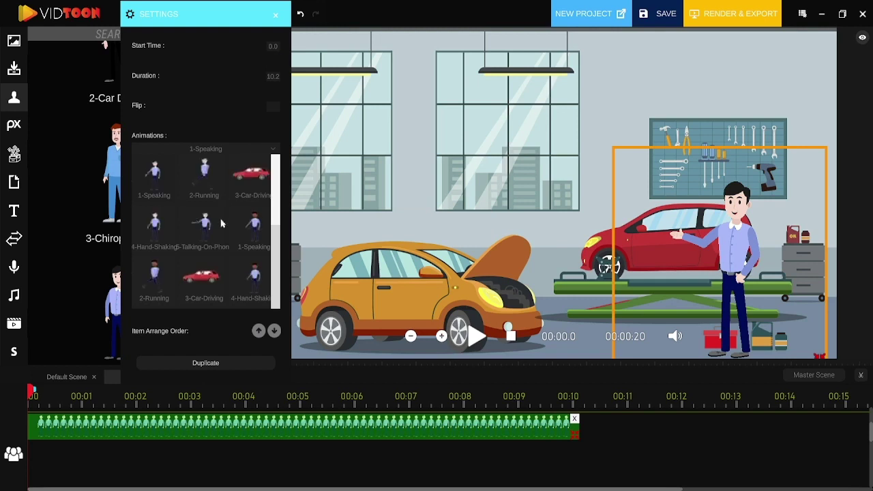
Change the character to the woman's 1-Speaking animation, flip her, and position her in front of the lifted red car.
{"action": "scroll", "coordinate": [276, 253], "scroll_direction": "down", "scroll_amount": 3}
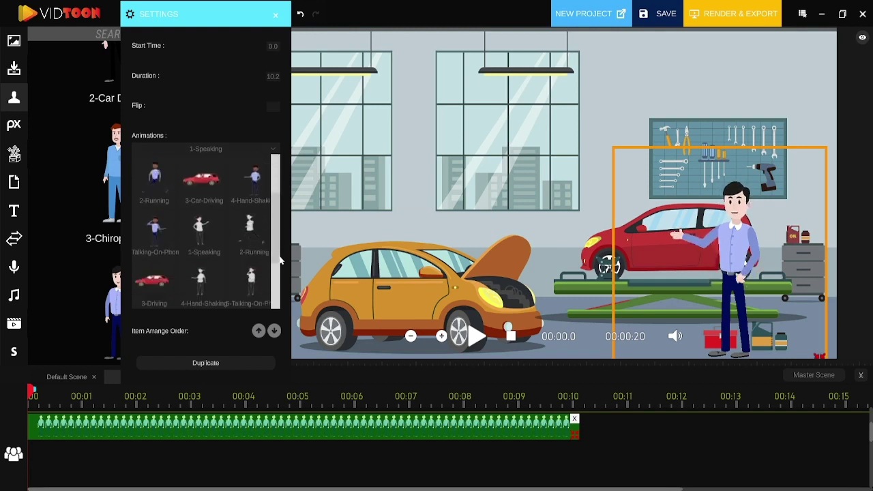
{"action": "left_click", "coordinate": [245, 202]}
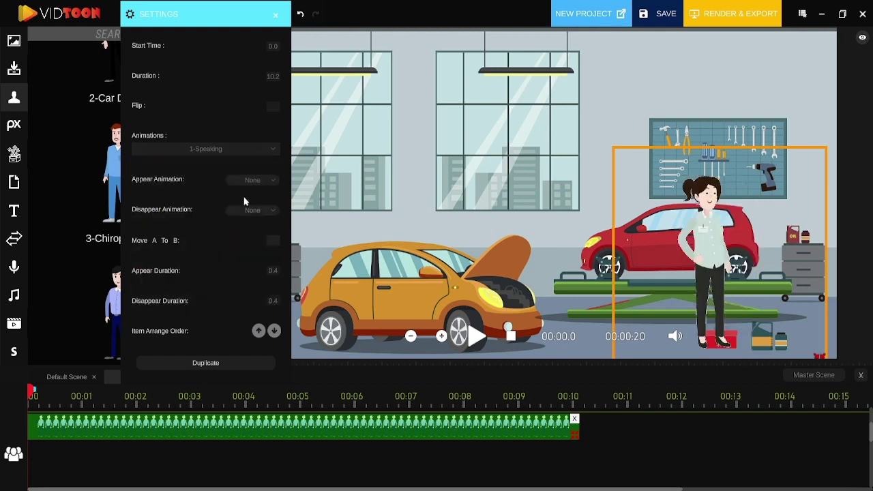
{"action": "left_click", "coordinate": [272, 105]}
{"action": "mouse_move", "coordinate": [726, 230]}
{"action": "left_mouse_down"}
{"action": "mouse_move", "coordinate": [727, 249]}
{"action": "mouse_move", "coordinate": [726, 240]}
{"action": "left_mouse_up"}
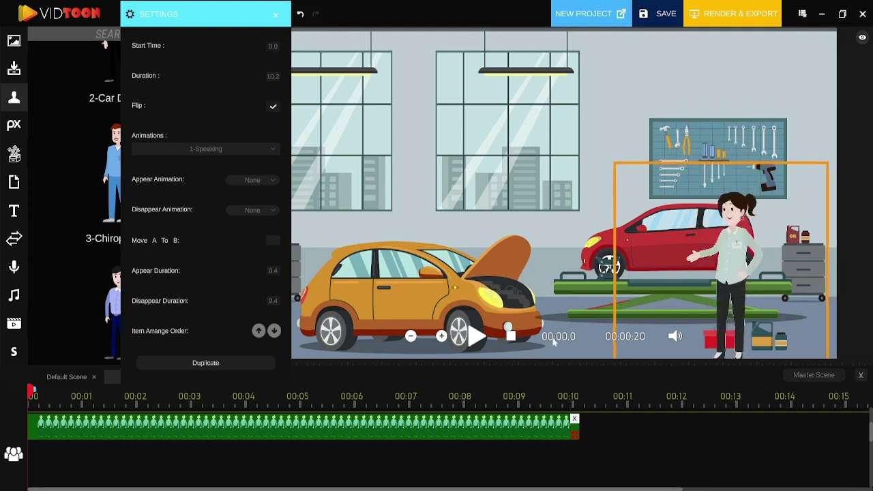
{"action": "left_click", "coordinate": [276, 16]}
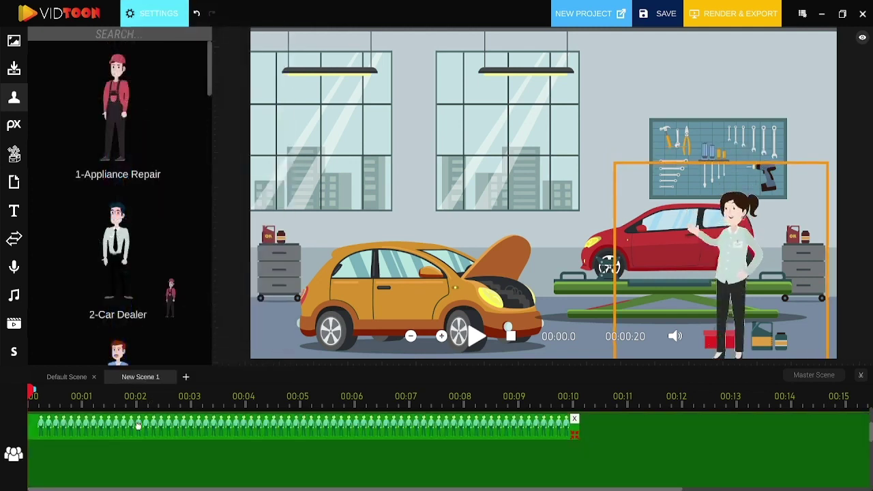
Add the flipped 1-Appliance Repair character for 10.2 seconds, using the dark-skinned mechanic's 4-Hand-Shaking animation.
{"action": "left_click_drag", "start_coordinate": [139, 425], "coordinate": [575, 456]}
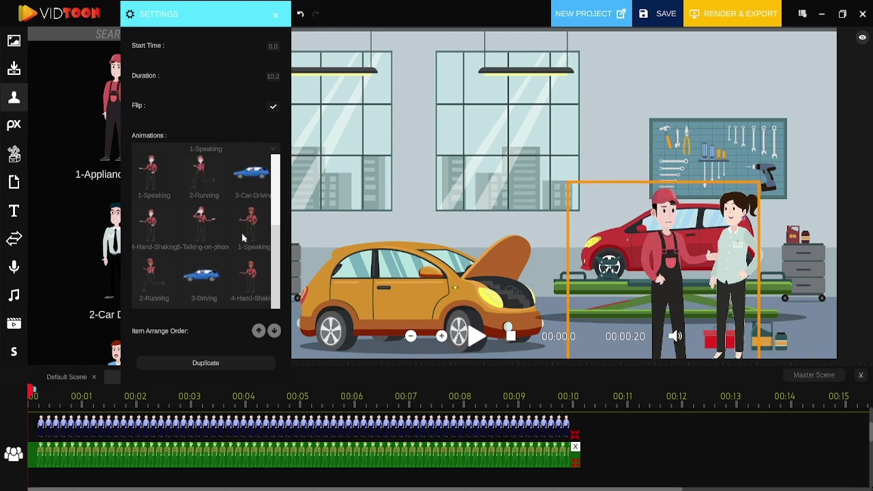
{"action": "left_click", "coordinate": [251, 282]}
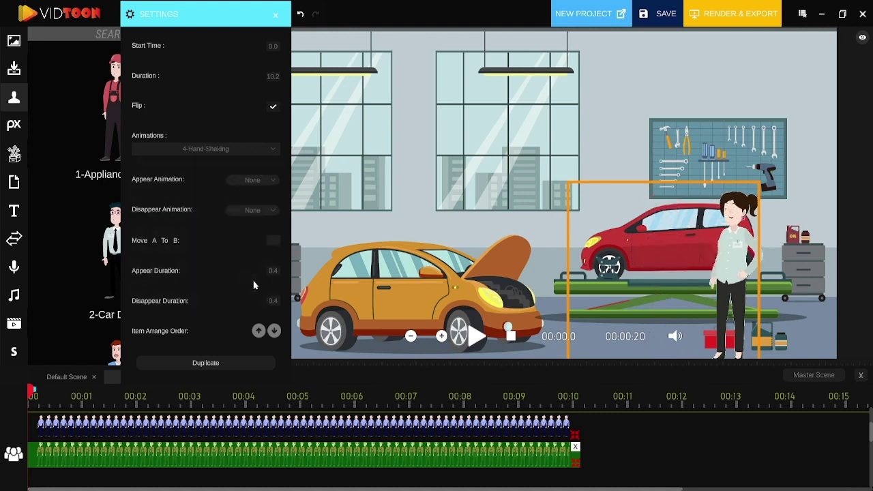
Resize the mechanic to match the woman's height and position him beside her so his hand reaches hers.
{"action": "left_click", "coordinate": [674, 265]}
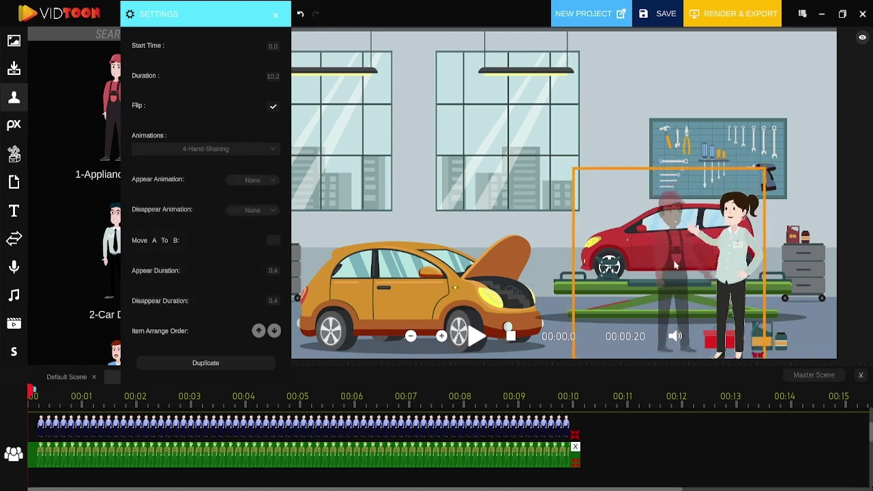
{"action": "left_click_drag", "start_coordinate": [674, 265], "coordinate": [675, 278]}
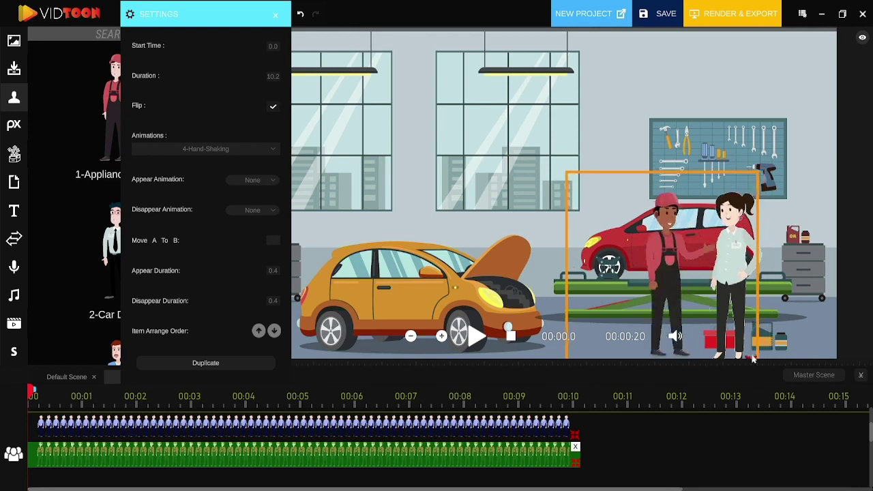
{"action": "left_click_drag", "start_coordinate": [713, 308], "coordinate": [695, 277]}
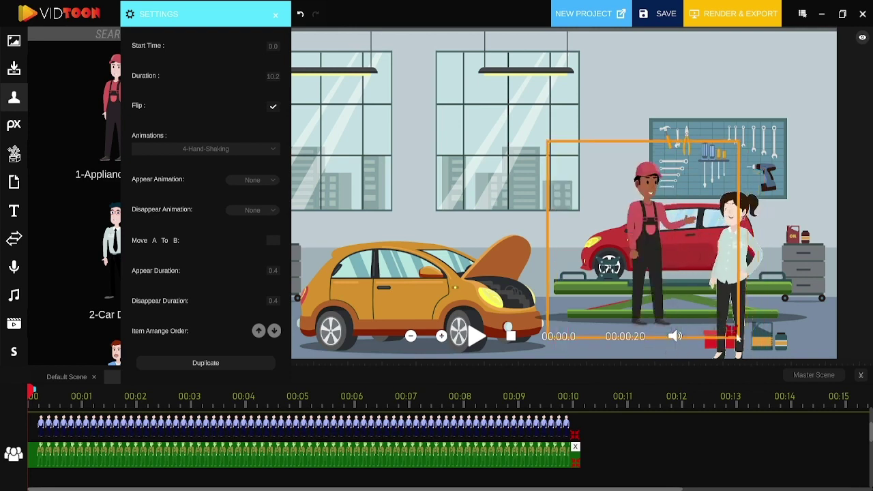
{"action": "left_click_drag", "start_coordinate": [737, 337], "coordinate": [704, 321]}
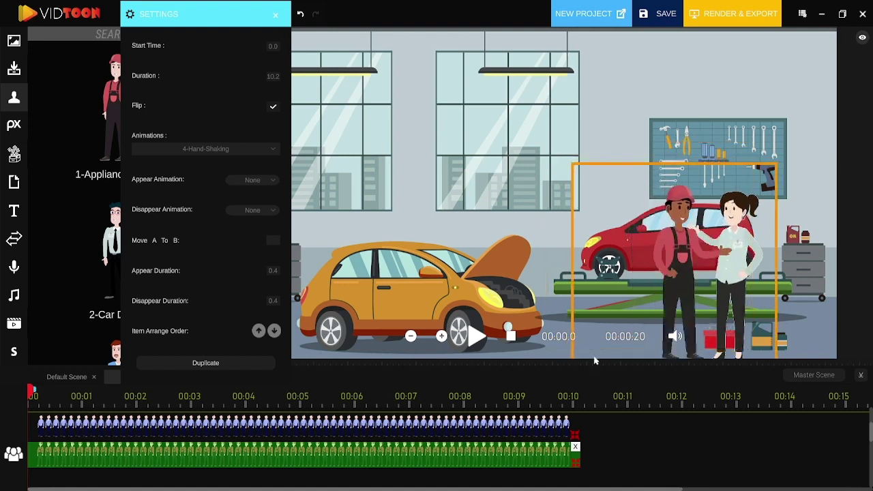
Shift the woman slightly away from the mechanic and preview the garage scene.
{"action": "left_click", "coordinate": [525, 425]}
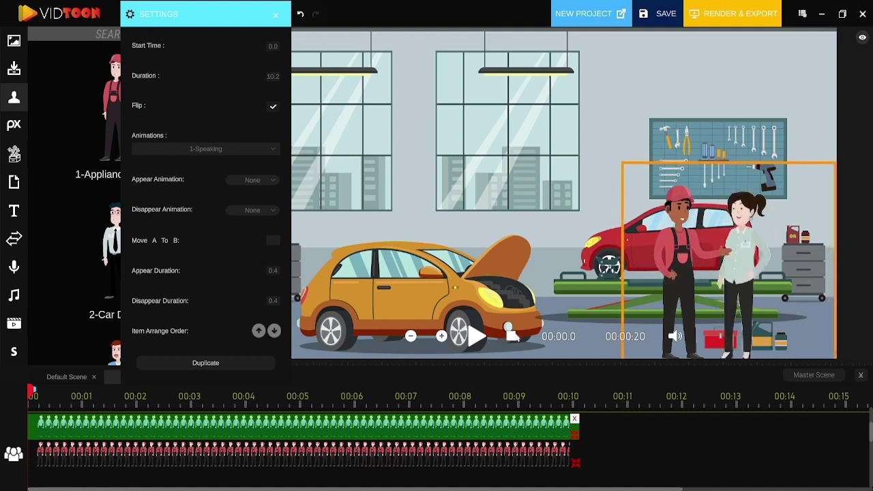
{"action": "left_click", "coordinate": [477, 336]}
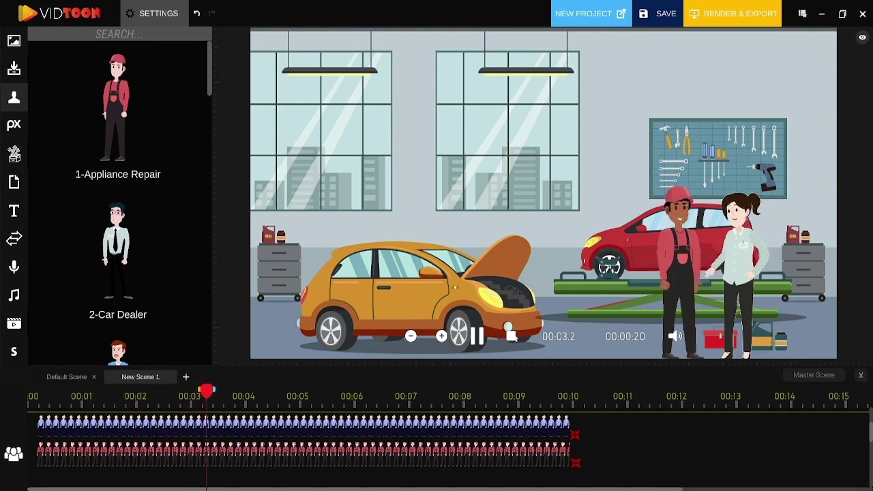
{"action": "left_click", "coordinate": [512, 334]}
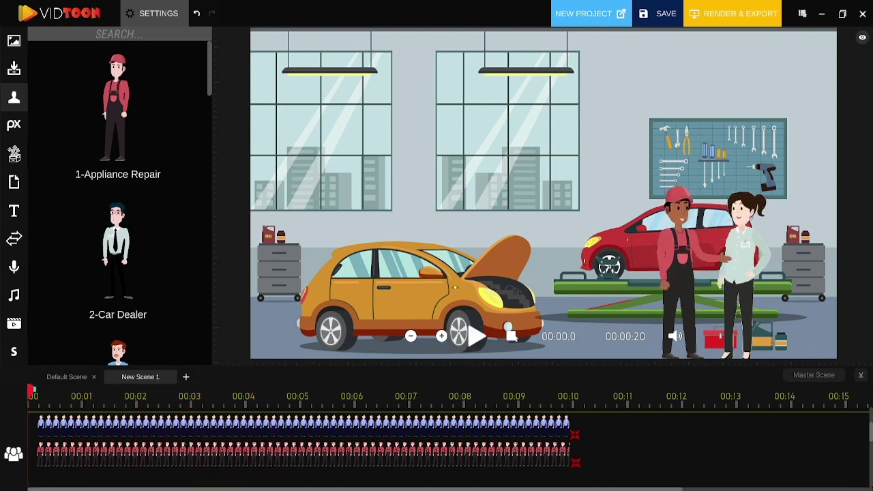